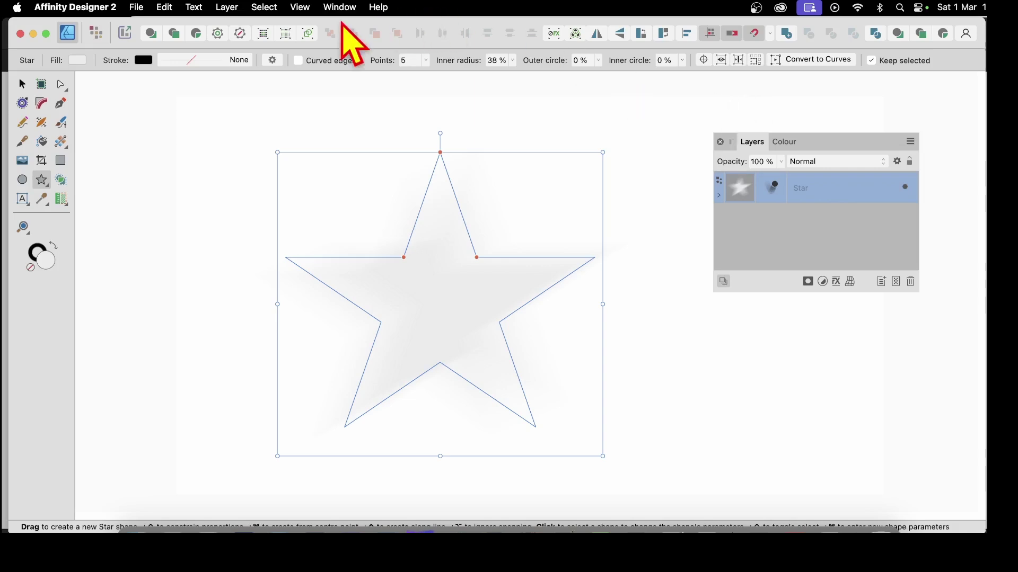
Create a new blank document and draw a five-point star in the page centre
{"action": "left_click", "coordinate": [140, 8]}
{"action": "left_click", "coordinate": [145, 27]}
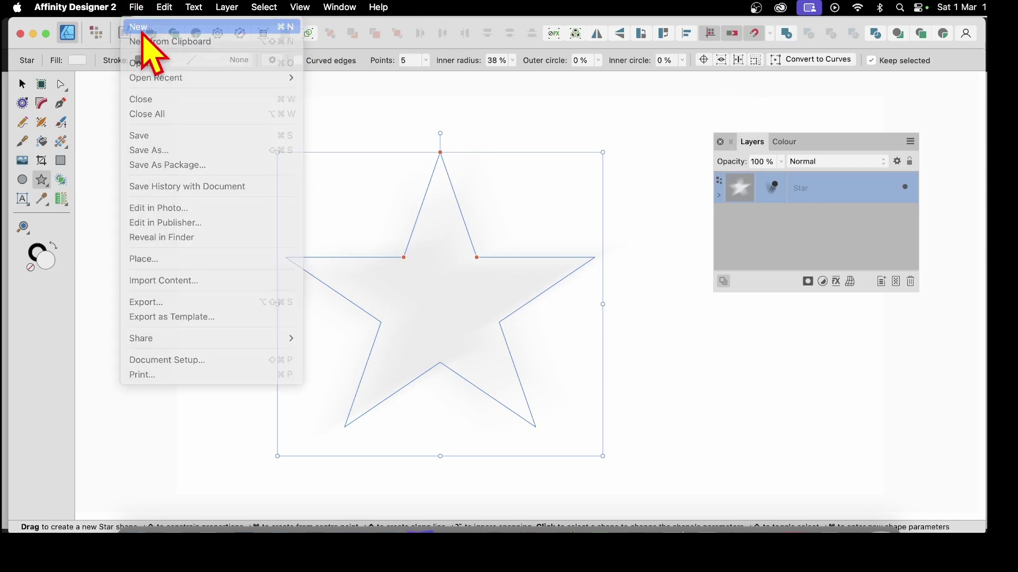
{"action": "left_click", "coordinate": [817, 487]}
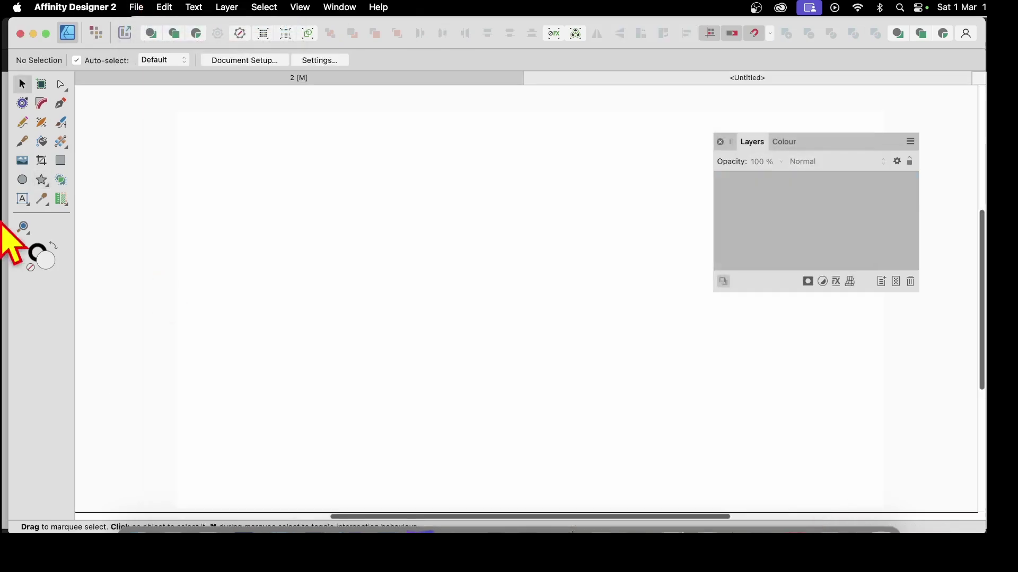
{"action": "left_click", "coordinate": [42, 180]}
{"action": "left_click_drag", "start_coordinate": [316, 182], "coordinate": [624, 452]}
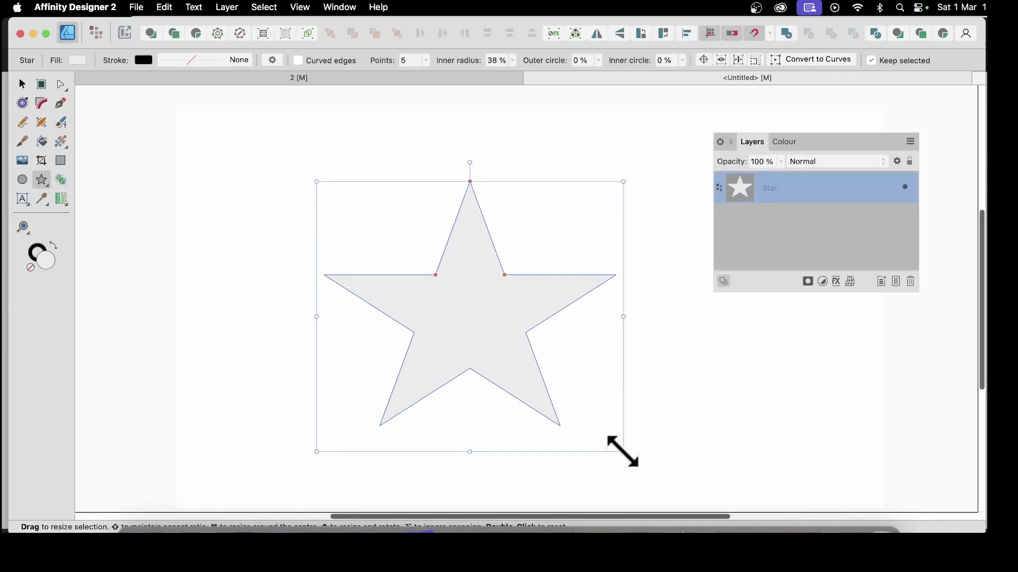
Fill the star with a blue, red and green linear gradient running diagonally from upper-left to lower-right
{"action": "left_click", "coordinate": [78, 60]}
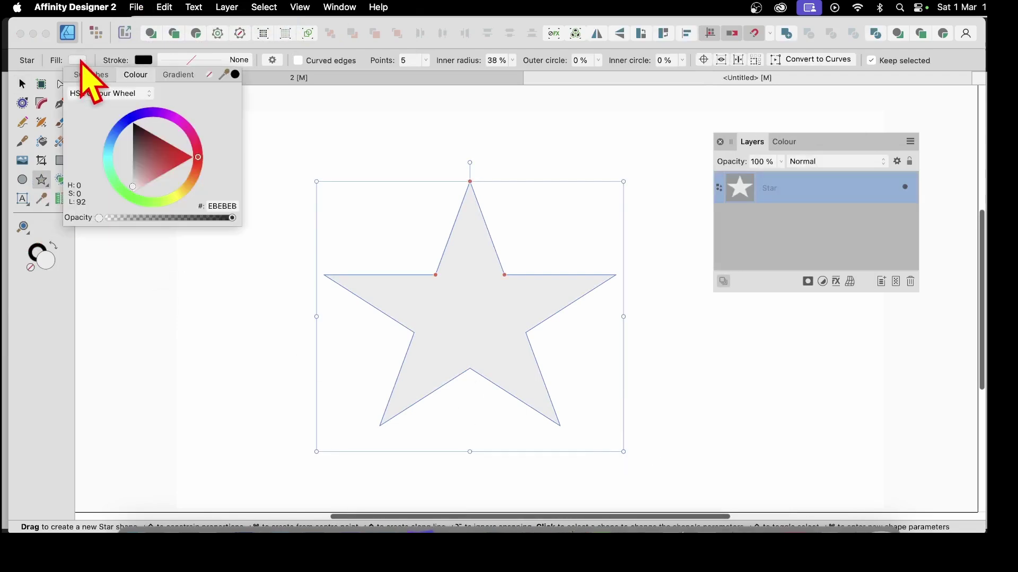
{"action": "left_click", "coordinate": [98, 78]}
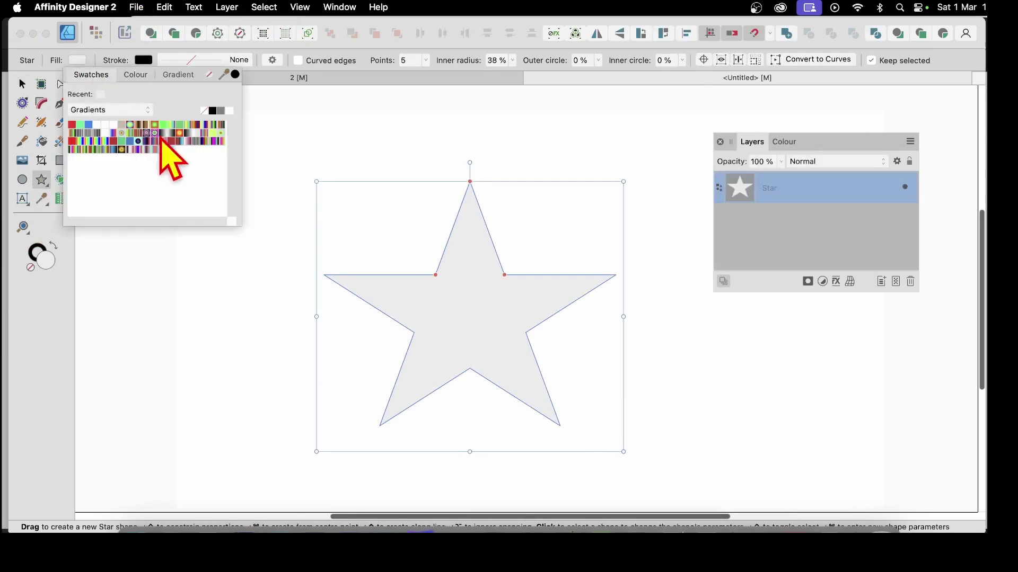
{"action": "left_click", "coordinate": [155, 134]}
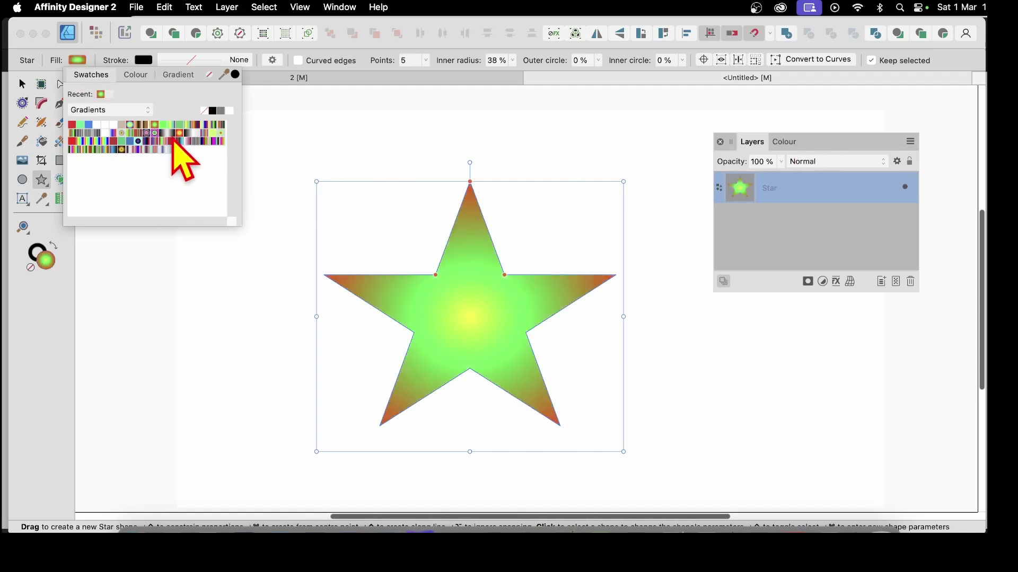
{"action": "left_click", "coordinate": [201, 137]}
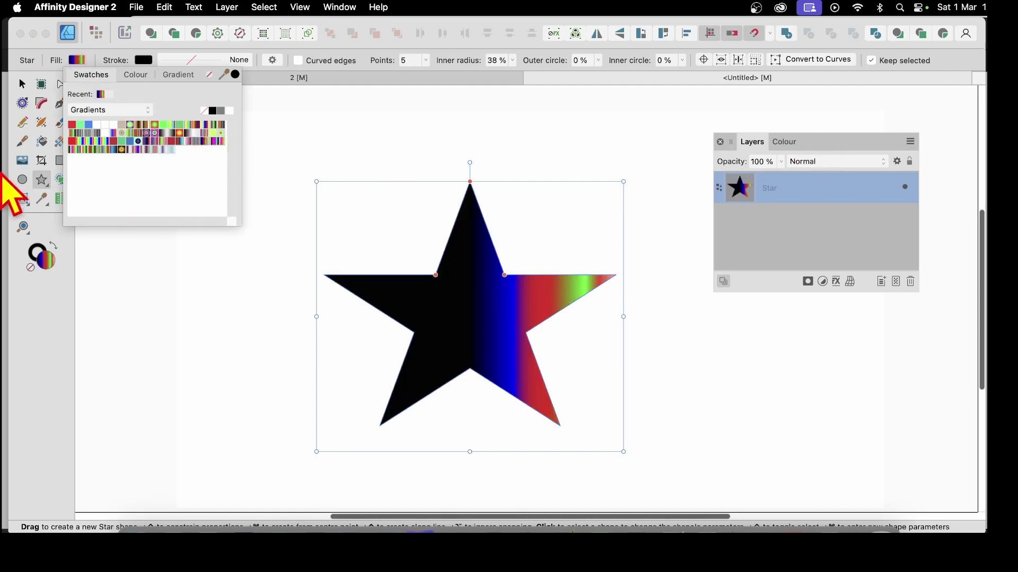
{"action": "left_click", "coordinate": [61, 142]}
{"action": "left_click_drag", "start_coordinate": [367, 224], "coordinate": [571, 384]}
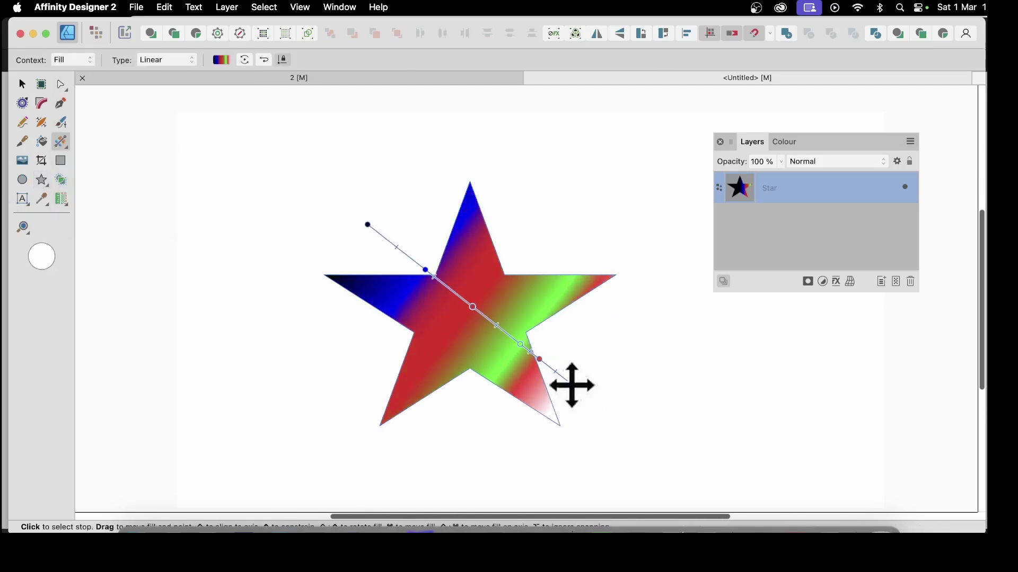
{"action": "left_click", "coordinate": [22, 84]}
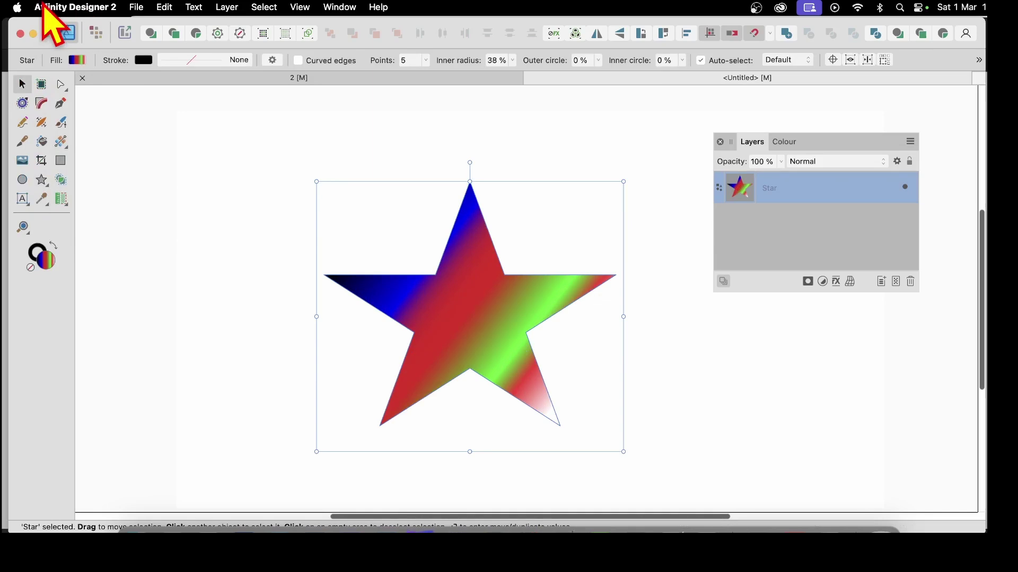
Send the star to Affinity Photo 2 with Edit in Photo, saving it as 3.afdesign first
{"action": "left_click", "coordinate": [137, 8]}
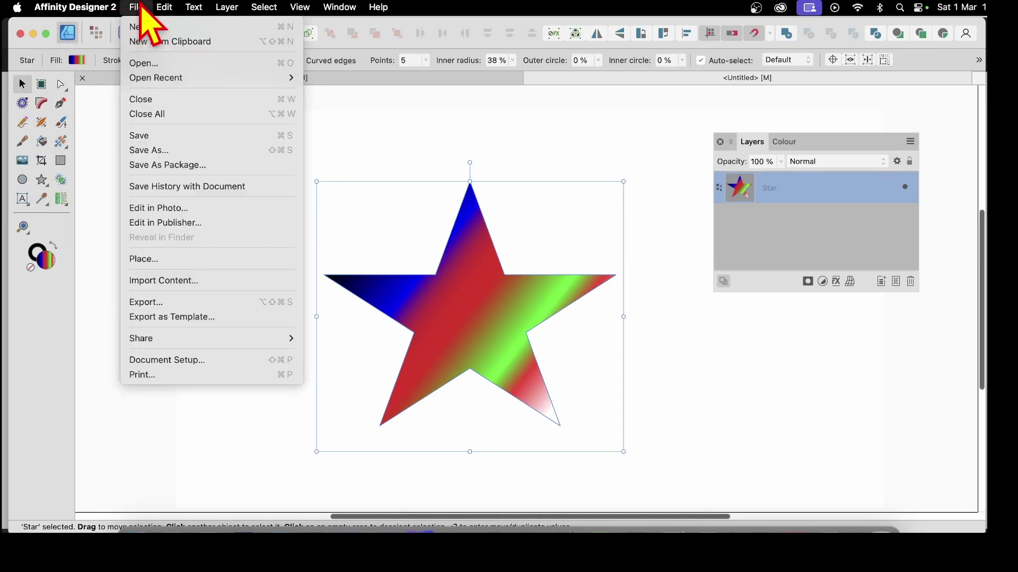
{"action": "left_click", "coordinate": [176, 212]}
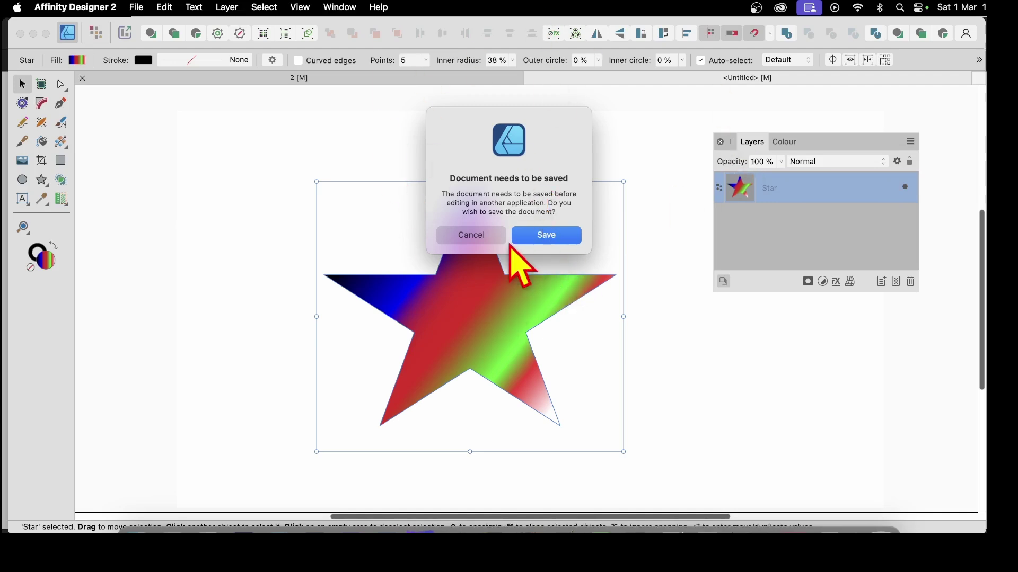
{"action": "left_click", "coordinate": [539, 233]}
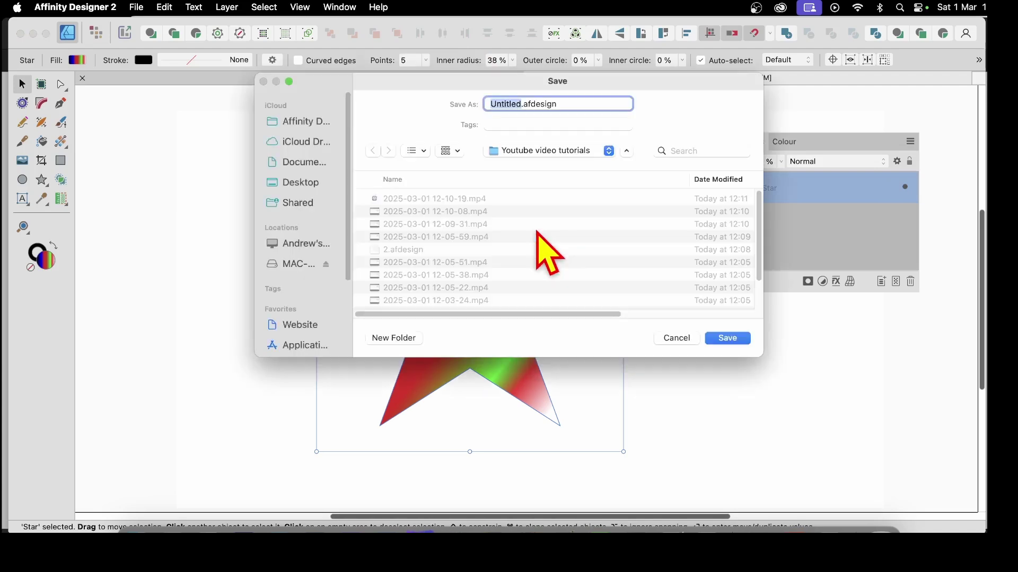
{"action": "type", "text": "3"}
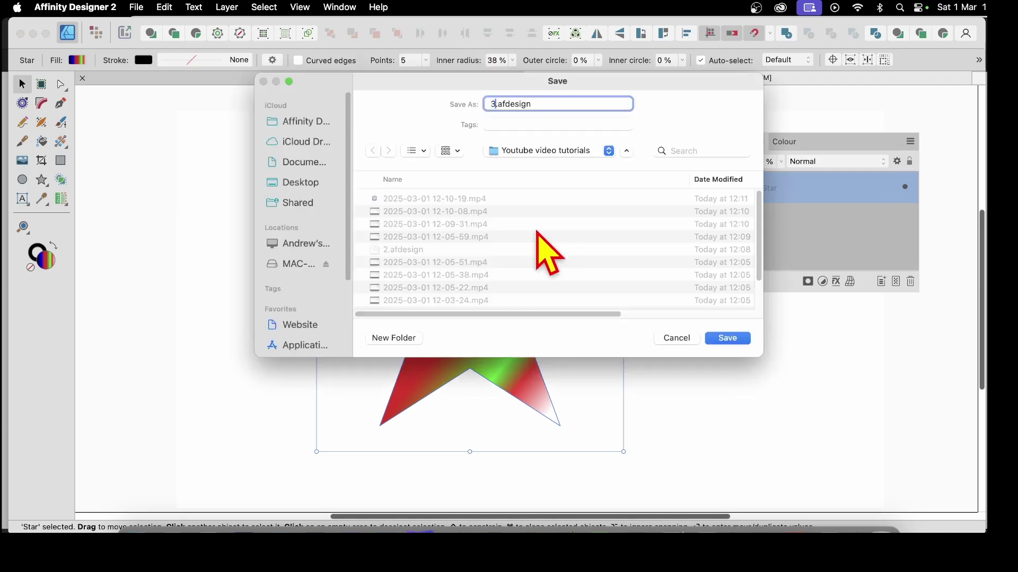
{"action": "left_click", "coordinate": [727, 339]}
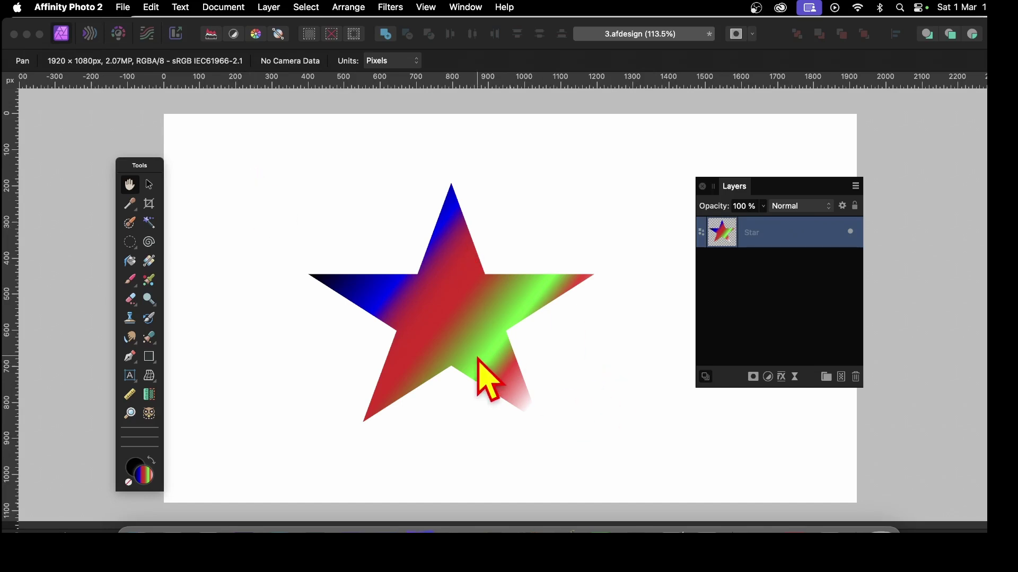
Move the star up and left, then scale it up slightly from its bottom-right corner
{"action": "left_click", "coordinate": [150, 185]}
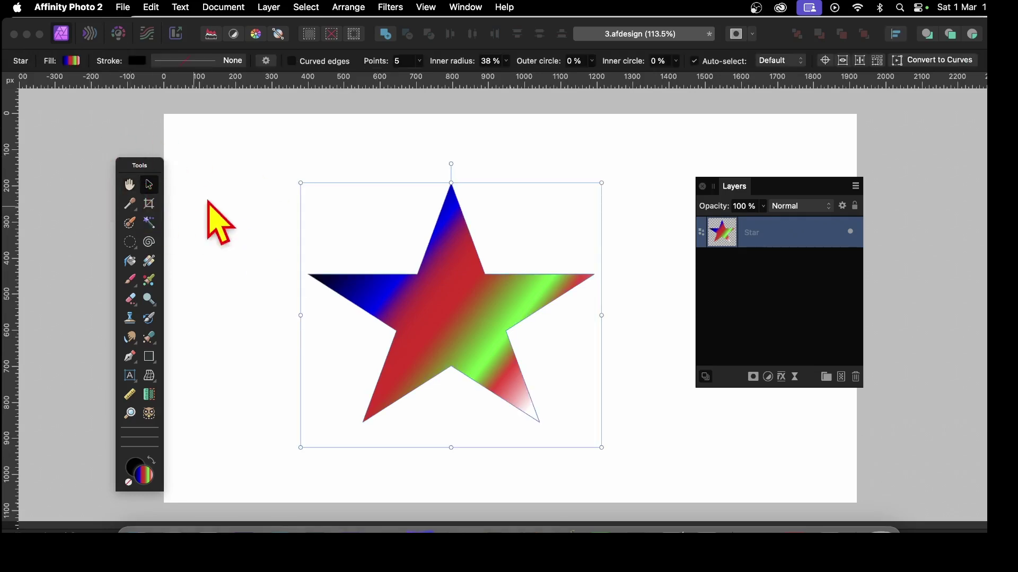
{"action": "left_click_drag", "start_coordinate": [493, 324], "coordinate": [458, 307]}
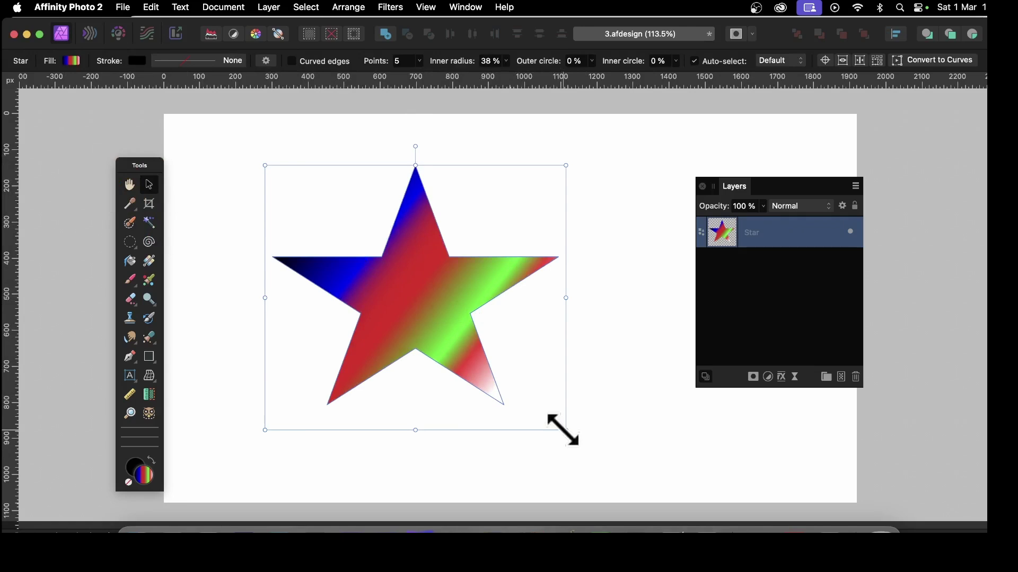
{"action": "left_click_drag", "start_coordinate": [565, 430], "coordinate": [584, 455]}
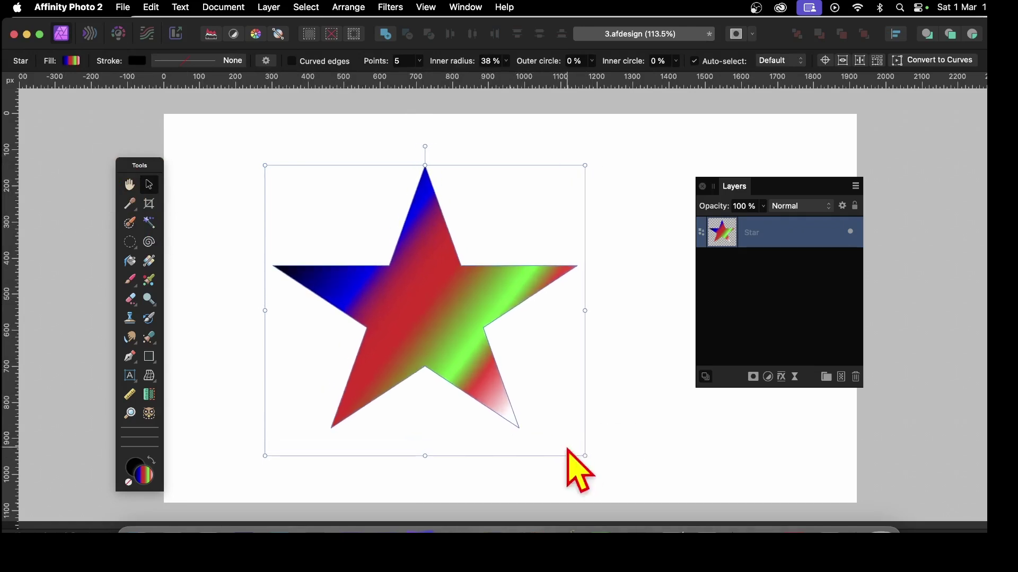
Add a Live Motion Blur to the star with a 173.7 px radius at 146°
{"action": "left_click", "coordinate": [269, 8]}
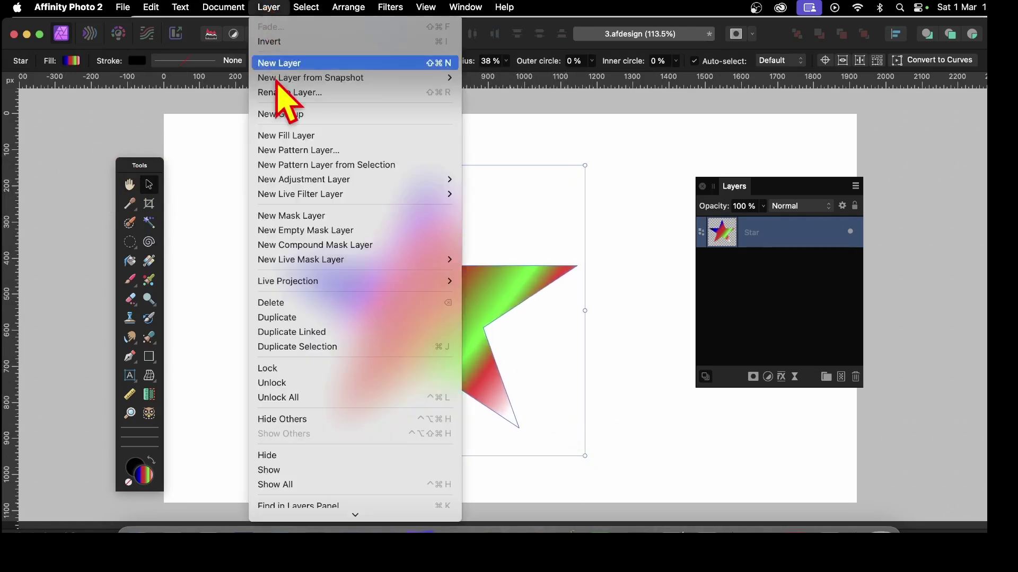
{"action": "mouse_move", "coordinate": [302, 195]}
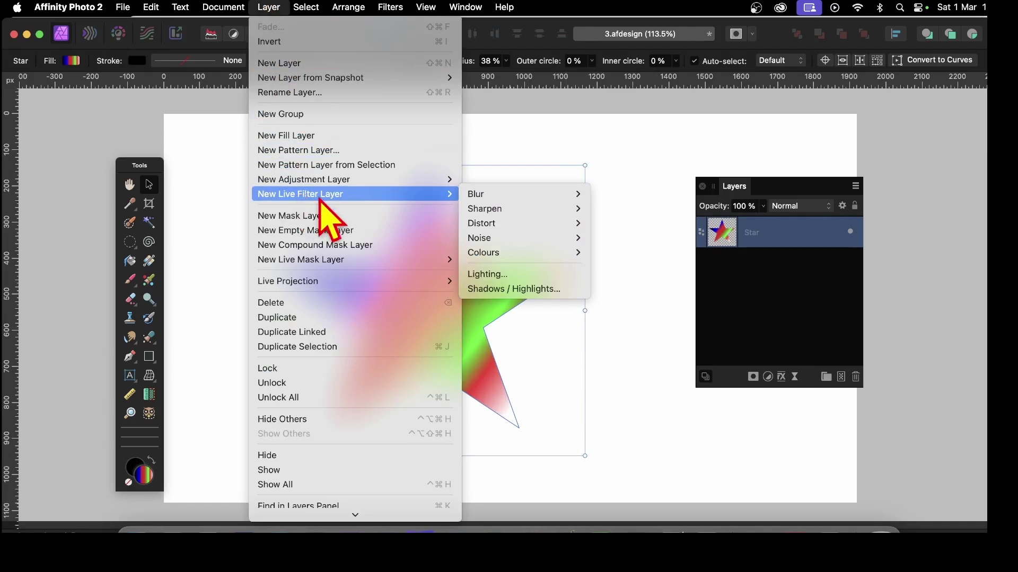
{"action": "mouse_move", "coordinate": [563, 197]}
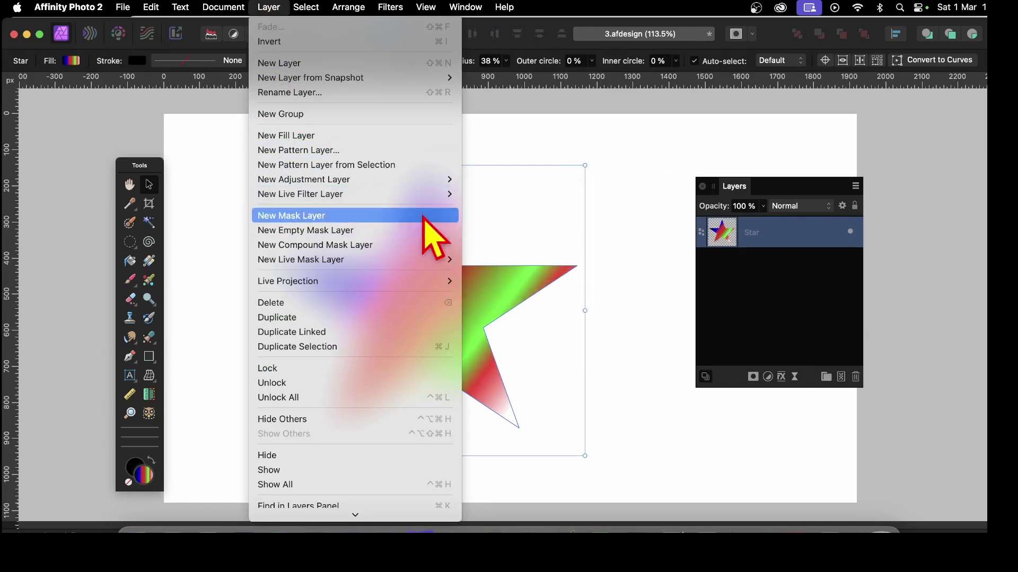
{"action": "mouse_move", "coordinate": [432, 194]}
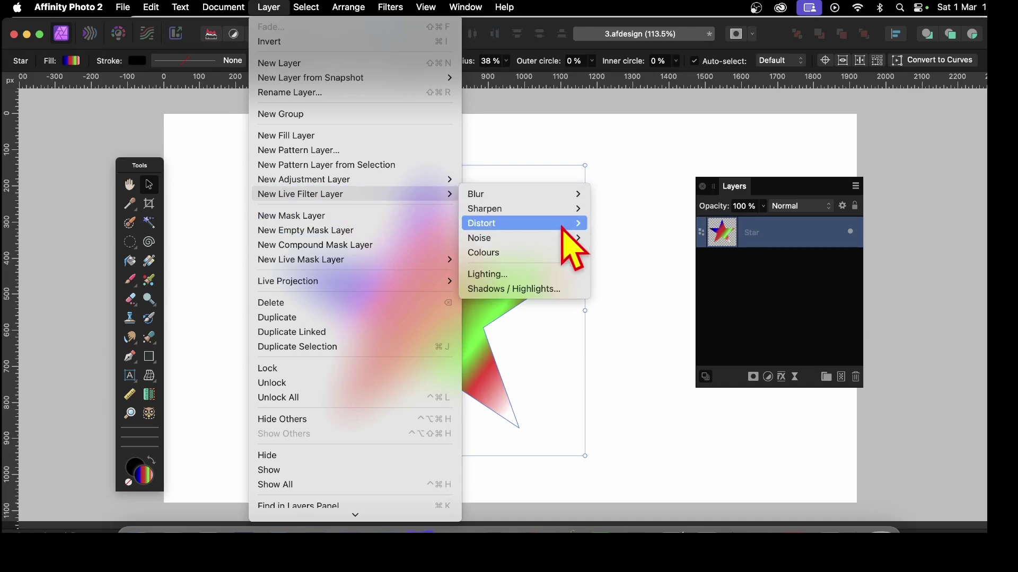
{"action": "mouse_move", "coordinate": [563, 225]}
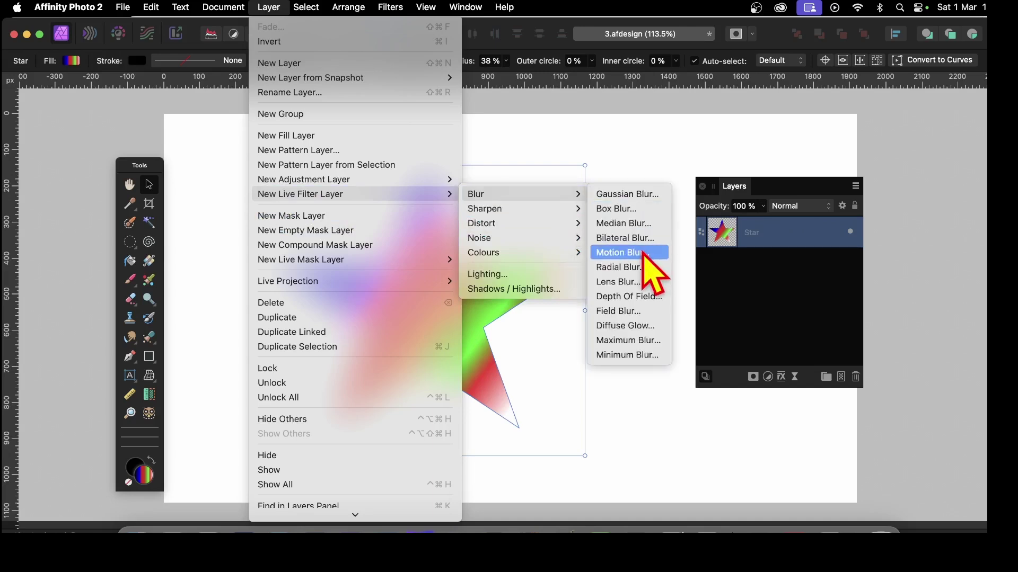
{"action": "left_click", "coordinate": [646, 254]}
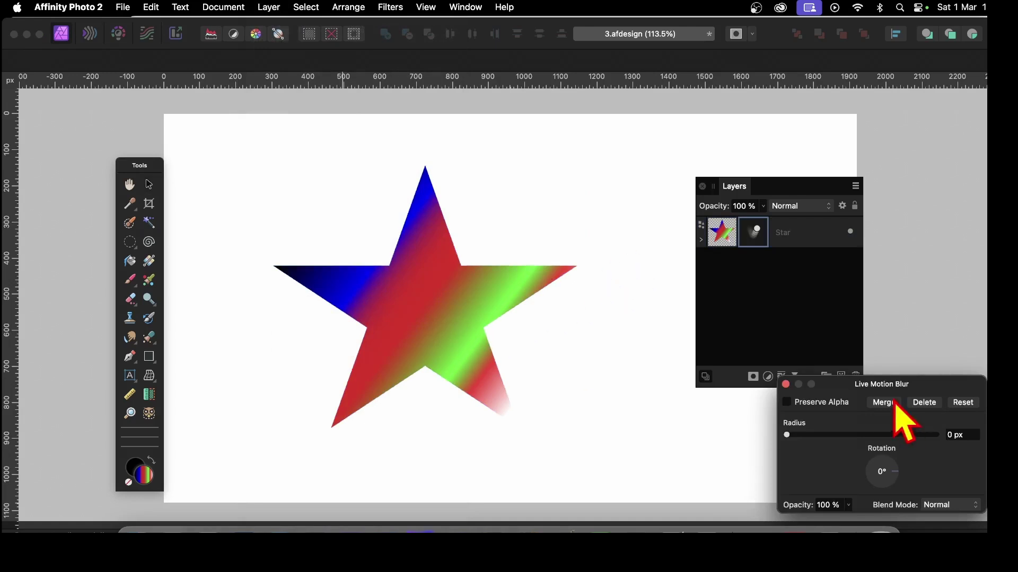
{"action": "left_click_drag", "start_coordinate": [878, 381], "coordinate": [711, 257]}
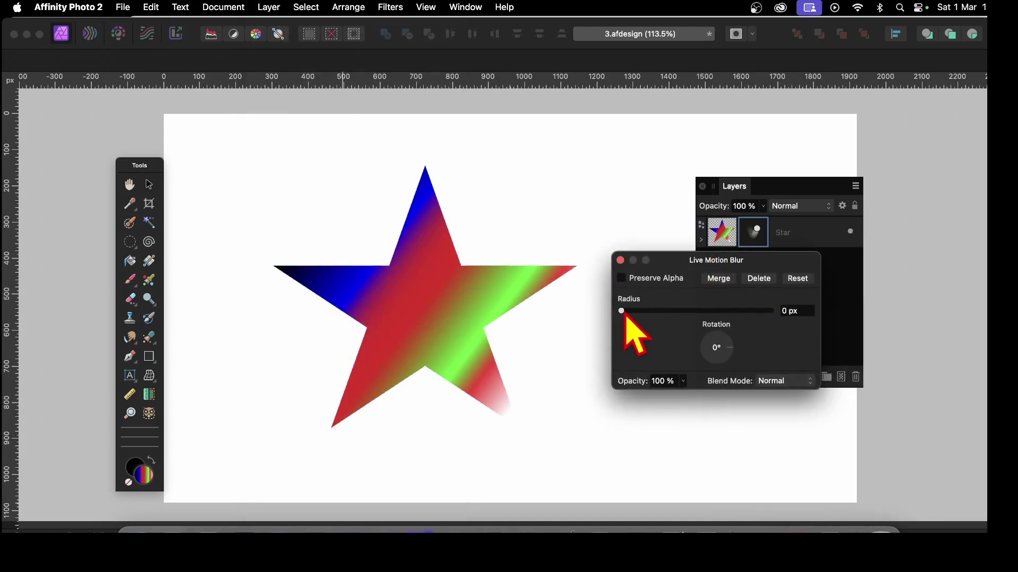
{"action": "left_click_drag", "start_coordinate": [621, 312], "coordinate": [744, 313]}
{"action": "left_click_drag", "start_coordinate": [416, 297], "coordinate": [472, 335]}
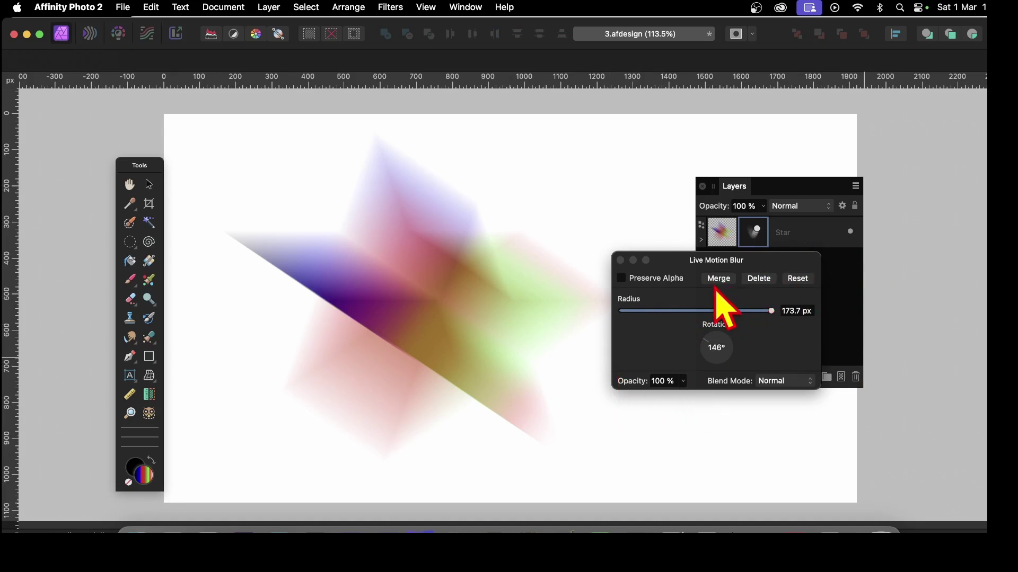
Turn Preserve Alpha off so the blur spreads beyond the star, then expand the Star layer
{"action": "left_click", "coordinate": [621, 281]}
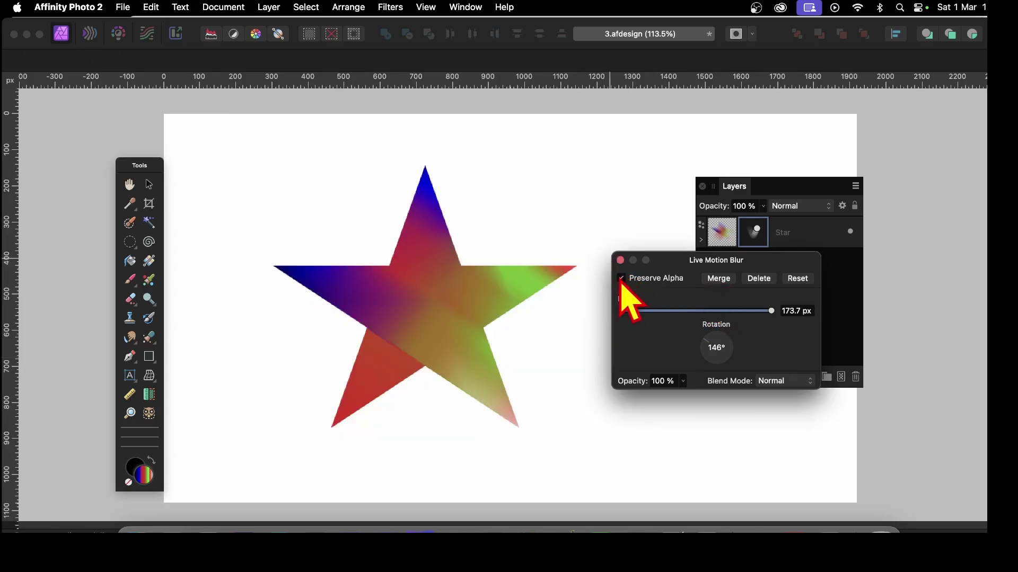
{"action": "left_click", "coordinate": [622, 280]}
{"action": "left_click", "coordinate": [622, 280]}
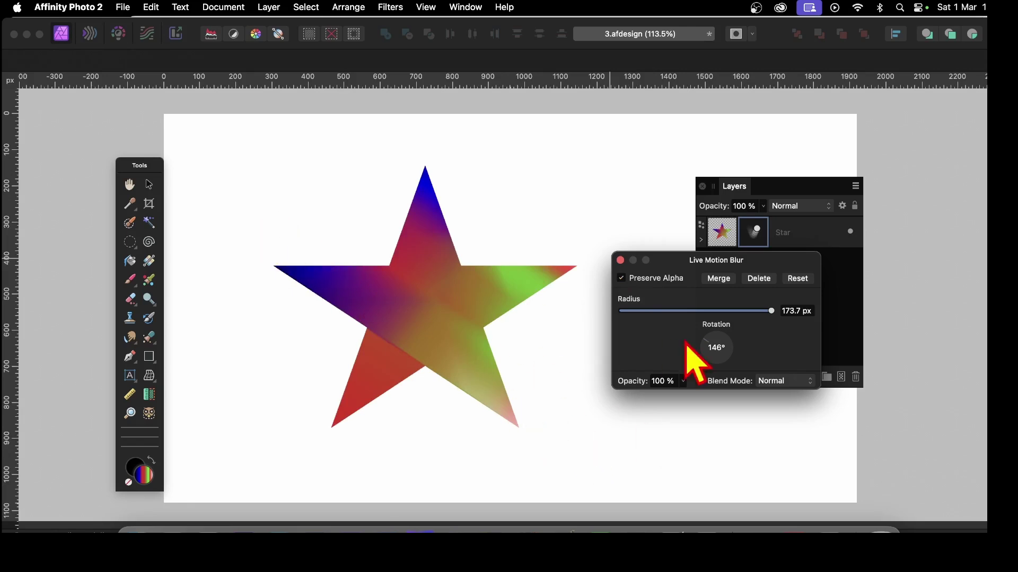
{"action": "left_click", "coordinate": [621, 279]}
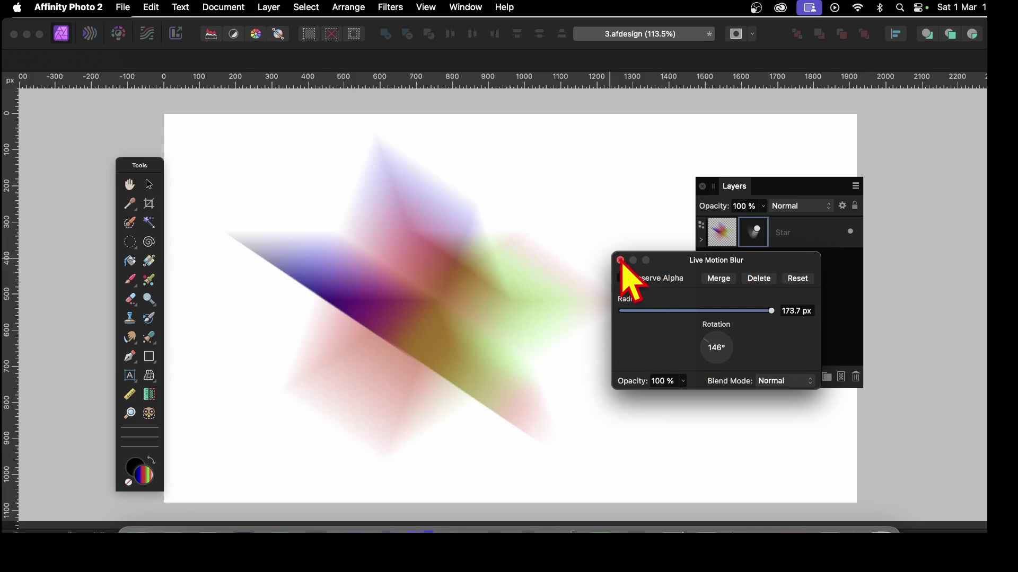
{"action": "left_click", "coordinate": [620, 260]}
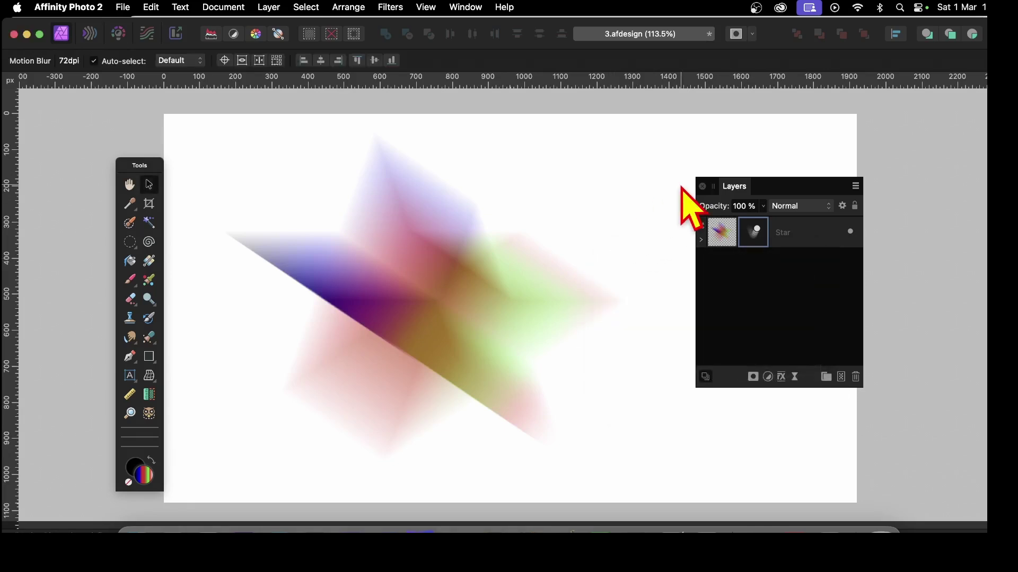
{"action": "left_click", "coordinate": [701, 240]}
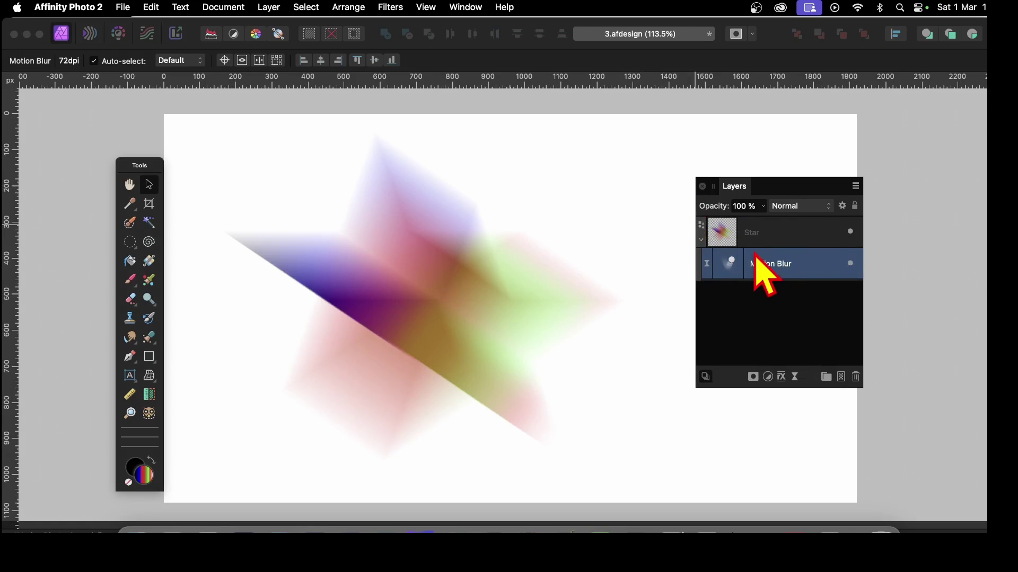
Save 3.afdesign and reopen it in Affinity Designer 2 through Edit in Designer
{"action": "left_click", "coordinate": [123, 7]}
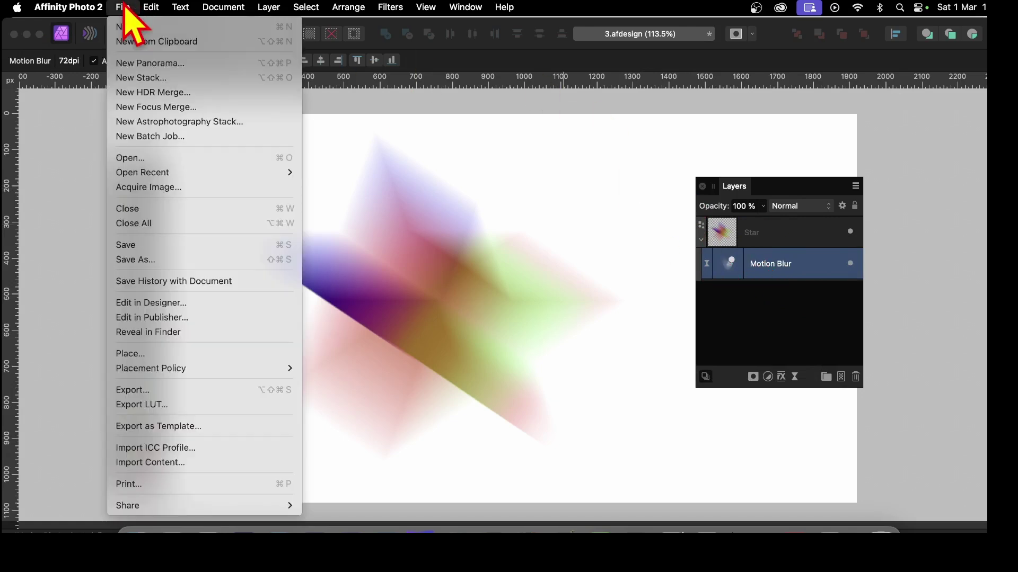
{"action": "left_click", "coordinate": [168, 304]}
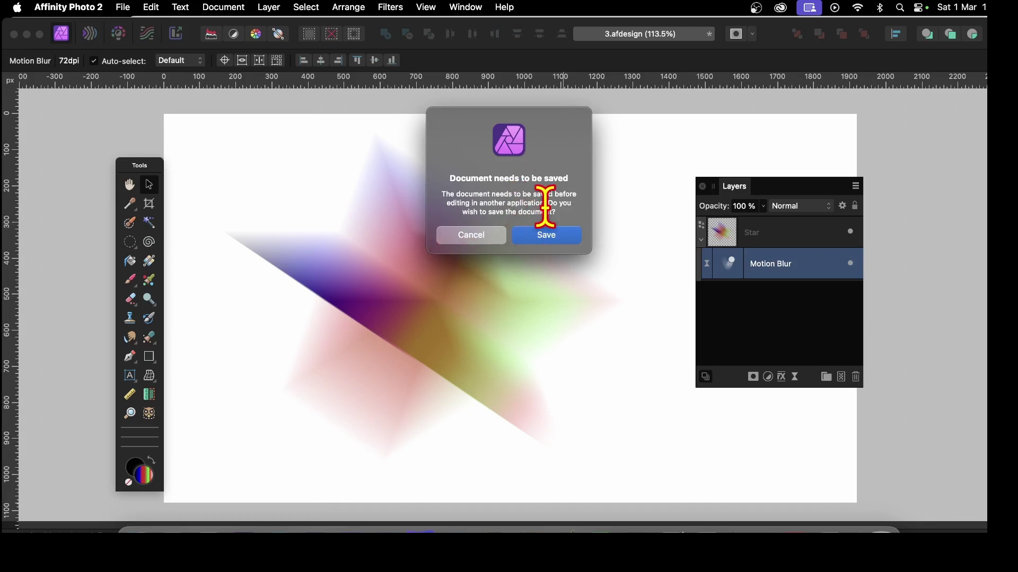
{"action": "left_click", "coordinate": [554, 238]}
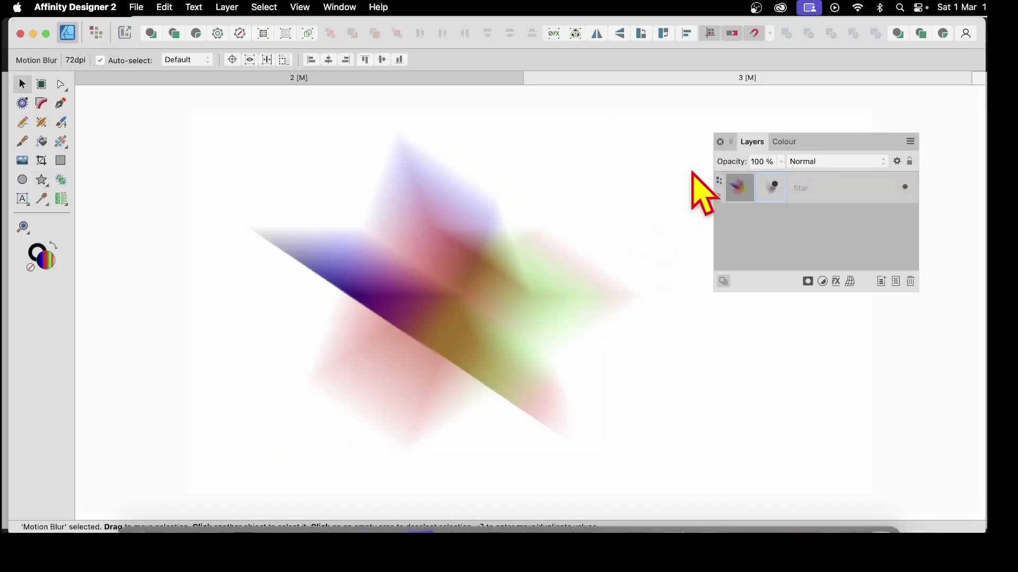
Edit the Star's Motion Blur layer to an 88.9 px radius at 360°, with Preserve Alpha off
{"action": "left_click", "coordinate": [719, 195]}
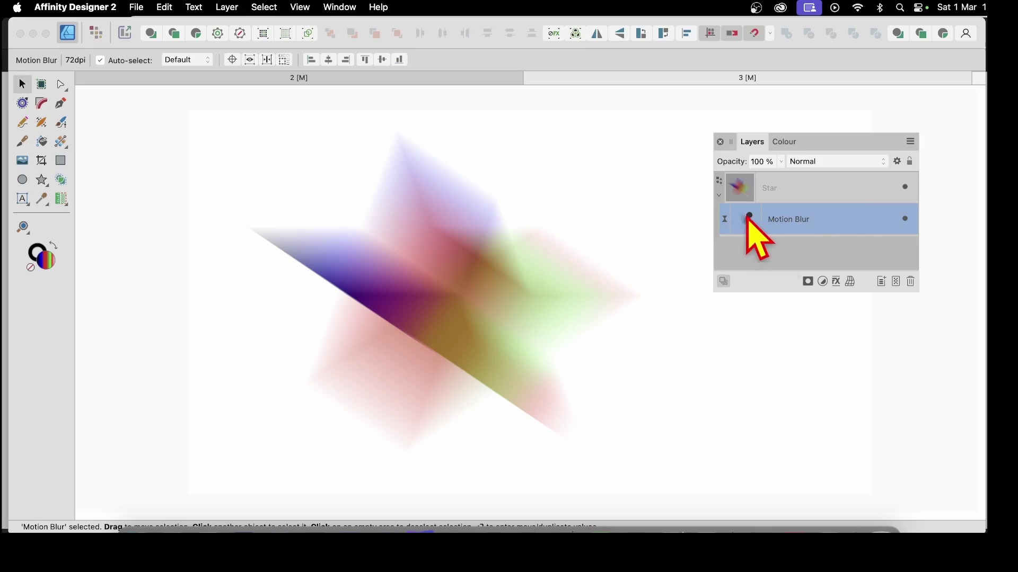
{"action": "left_click", "coordinate": [749, 222]}
{"action": "left_click_drag", "start_coordinate": [852, 377], "coordinate": [642, 225]}
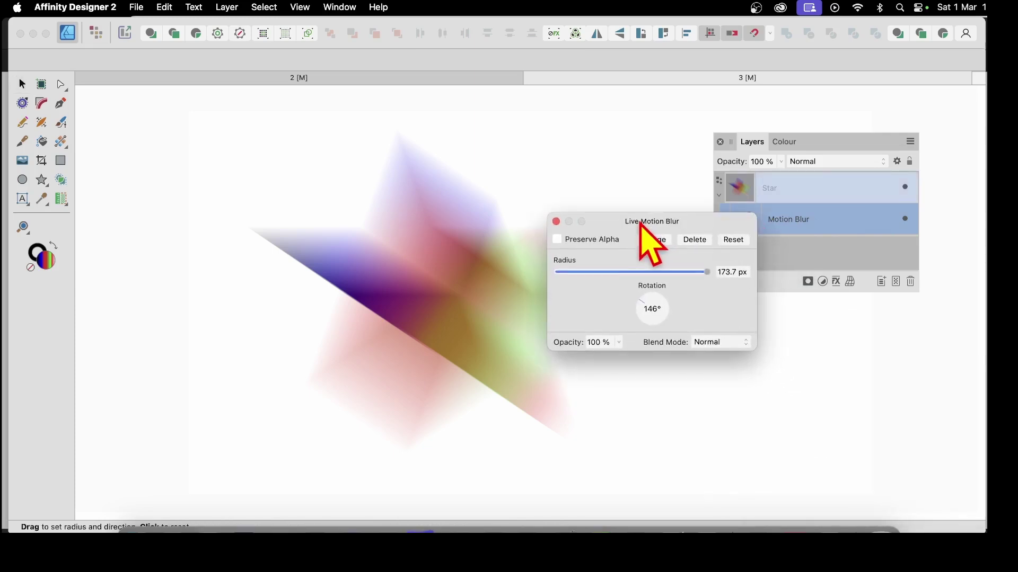
{"action": "left_click", "coordinate": [688, 272]}
{"action": "mouse_move", "coordinate": [688, 272]}
{"action": "left_mouse_down"}
{"action": "mouse_move", "coordinate": [716, 275]}
{"action": "mouse_move", "coordinate": [678, 276]}
{"action": "left_mouse_up"}
{"action": "mouse_move", "coordinate": [395, 247]}
{"action": "left_mouse_down"}
{"action": "mouse_move", "coordinate": [411, 232]}
{"action": "mouse_move", "coordinate": [530, 341]}
{"action": "mouse_move", "coordinate": [355, 218]}
{"action": "mouse_move", "coordinate": [484, 254]}
{"action": "mouse_move", "coordinate": [532, 157]}
{"action": "mouse_move", "coordinate": [420, 270]}
{"action": "mouse_move", "coordinate": [401, 192]}
{"action": "mouse_move", "coordinate": [366, 183]}
{"action": "mouse_move", "coordinate": [364, 196]}
{"action": "left_mouse_up"}
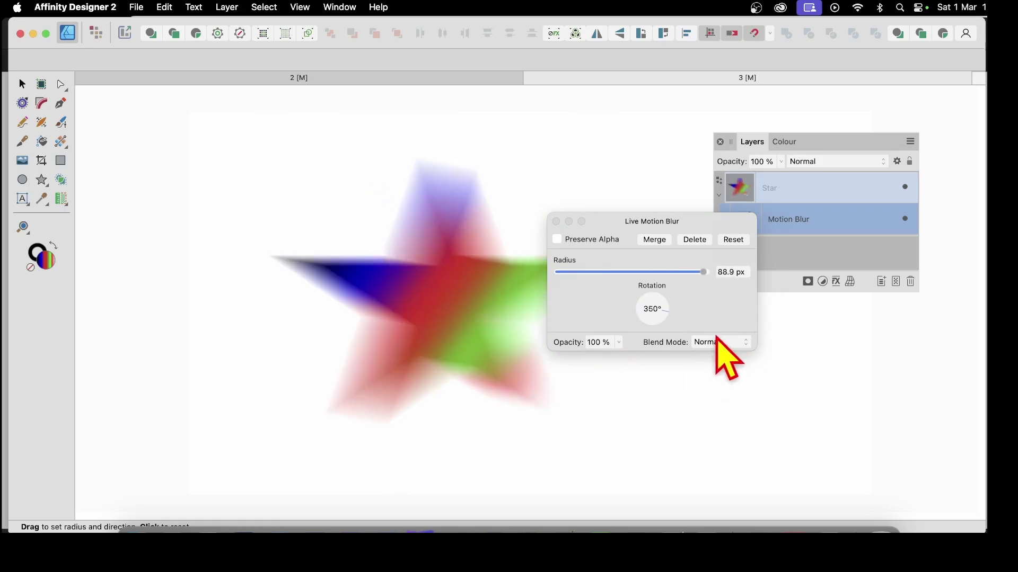
{"action": "left_click", "coordinate": [558, 240]}
{"action": "left_click", "coordinate": [557, 241]}
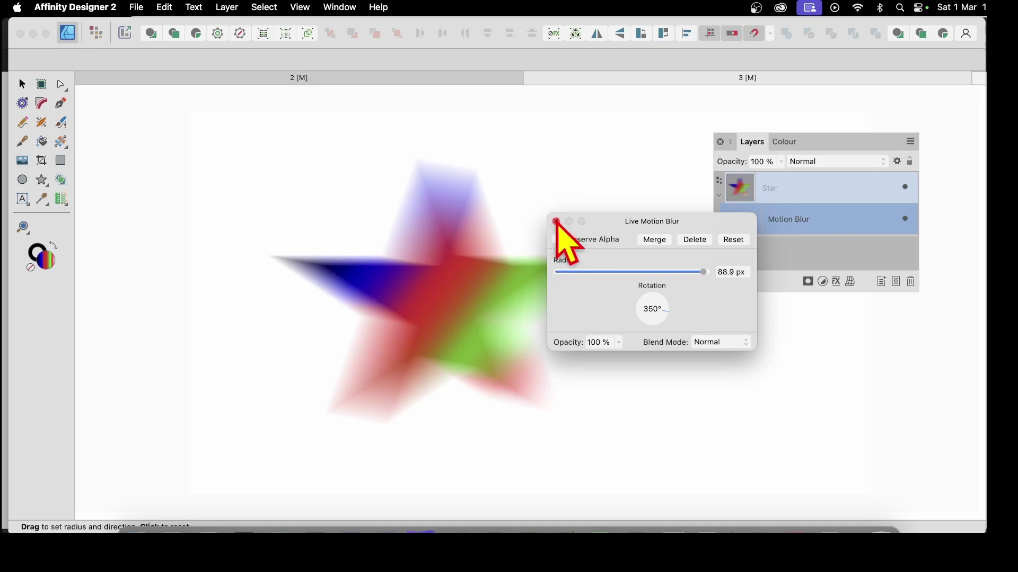
{"action": "left_click", "coordinate": [556, 222]}
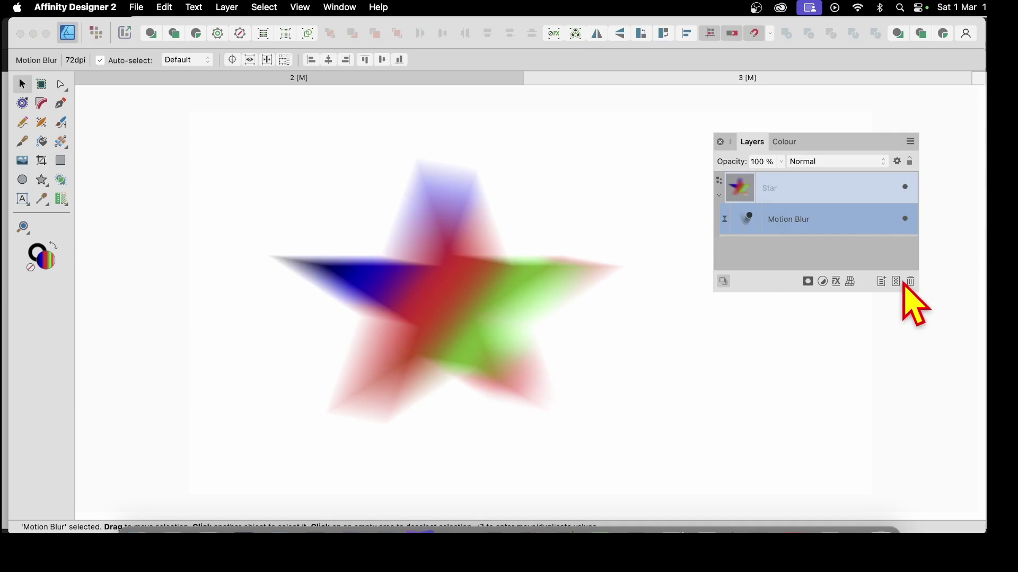
{"action": "left_click", "coordinate": [351, 528]}
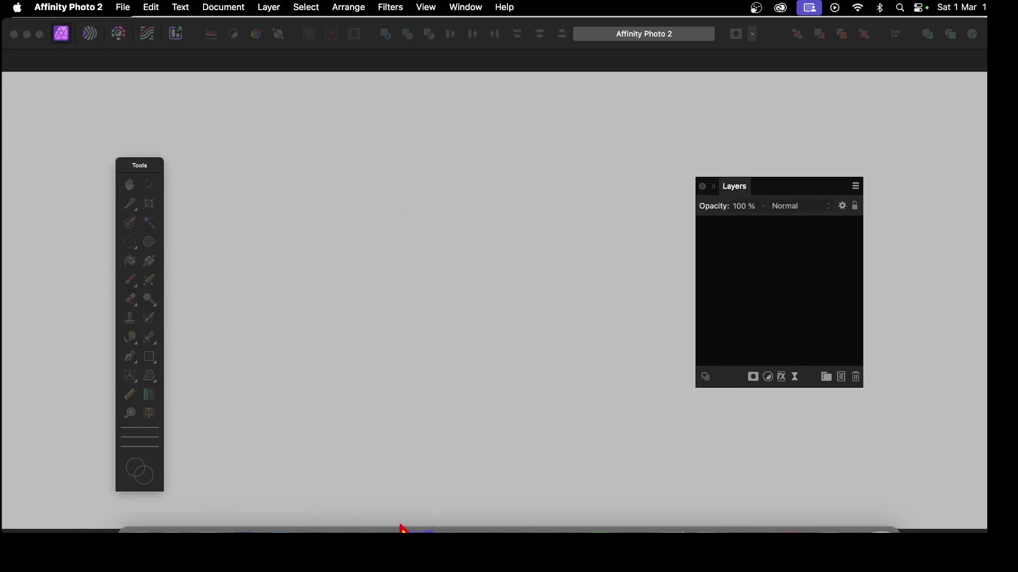
{"action": "mouse_move", "coordinate": [390, 530]}
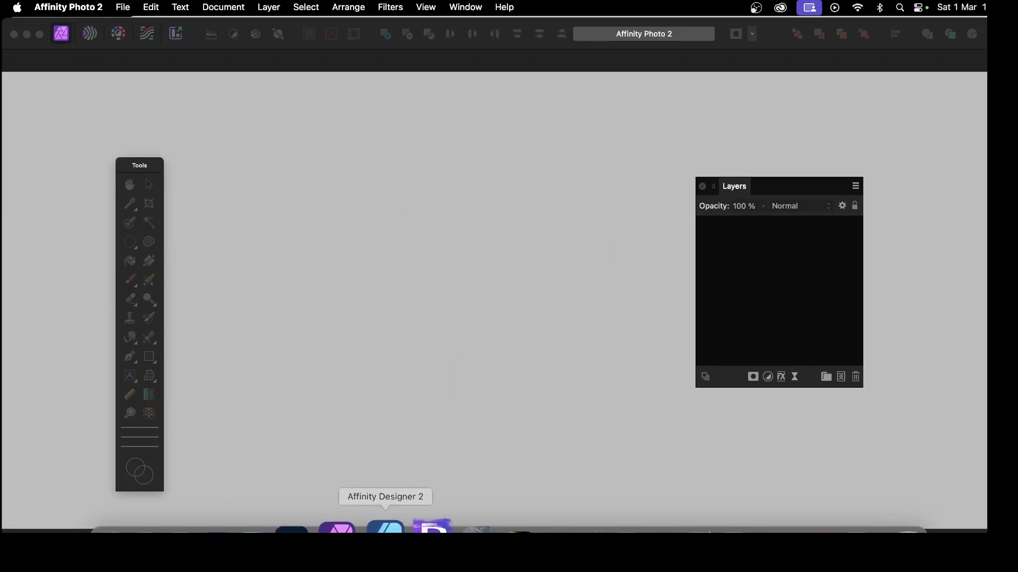
{"action": "left_click", "coordinate": [386, 528]}
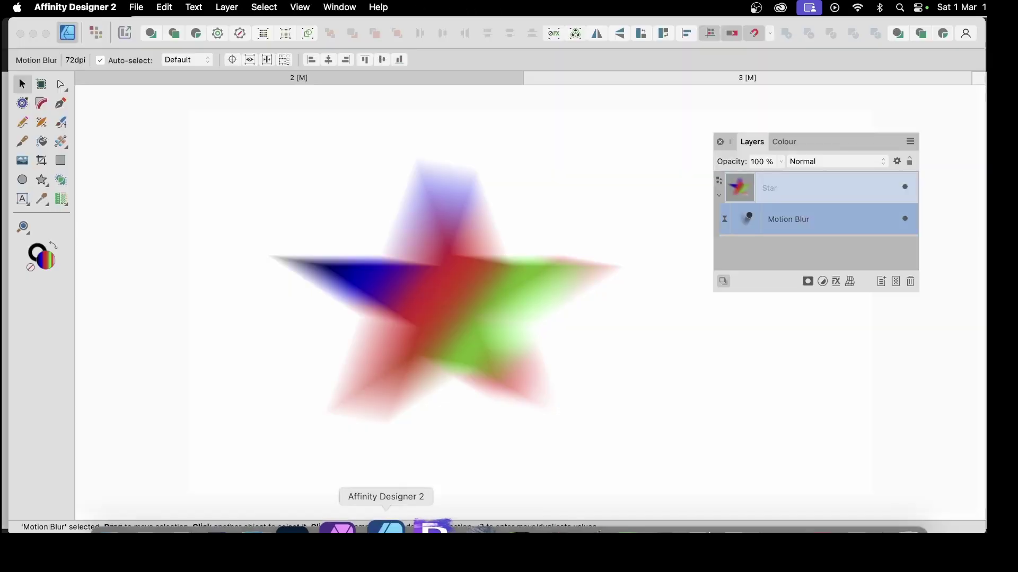
Duplicate the Star's Motion Blur layer from its context menu in the Layers panel
{"action": "right_click", "coordinate": [800, 222]}
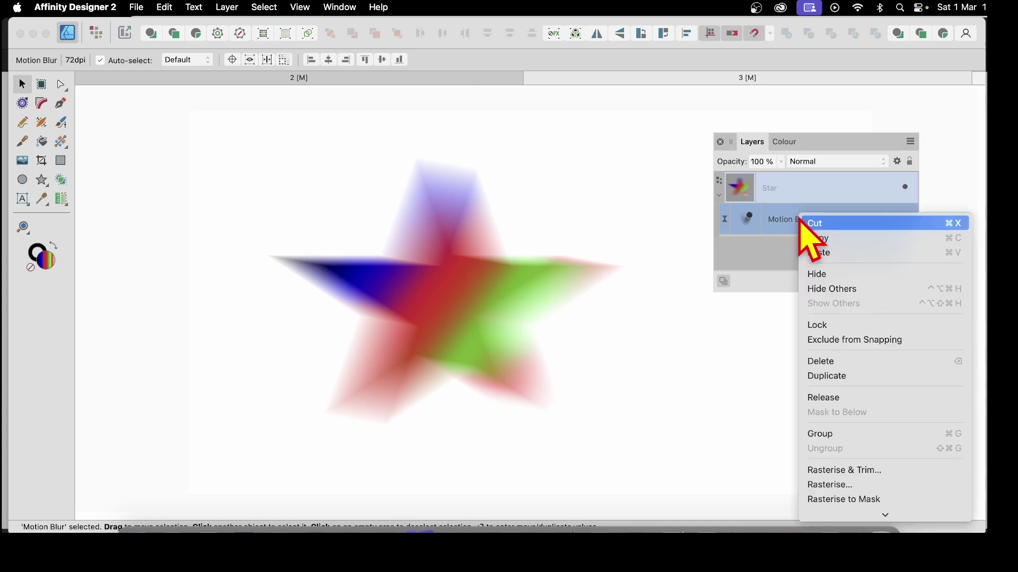
{"action": "left_click", "coordinate": [852, 378]}
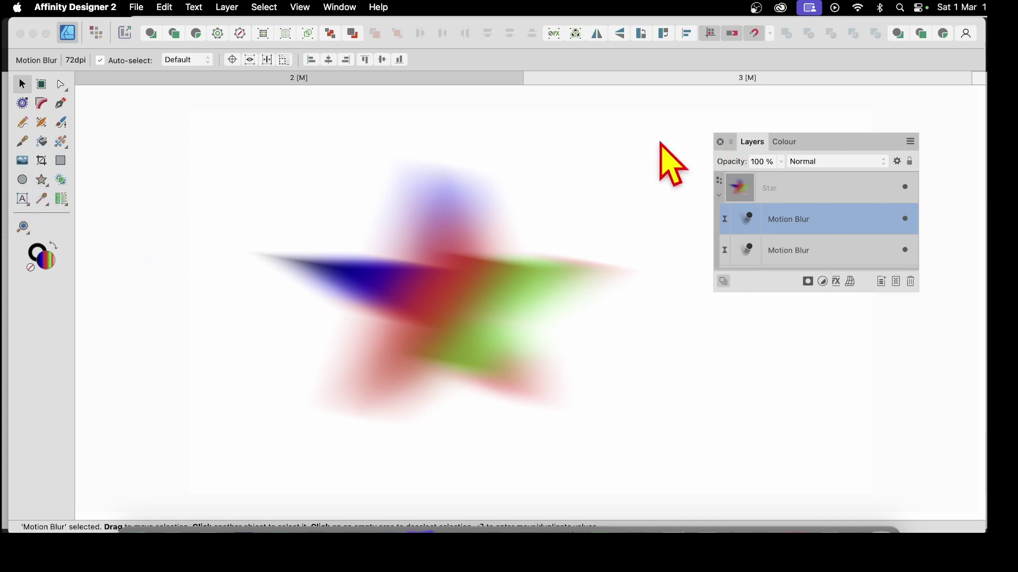
Give the star 3 points, a 44% inner radius, and 100% outer and inner circle
{"action": "left_click", "coordinate": [797, 191]}
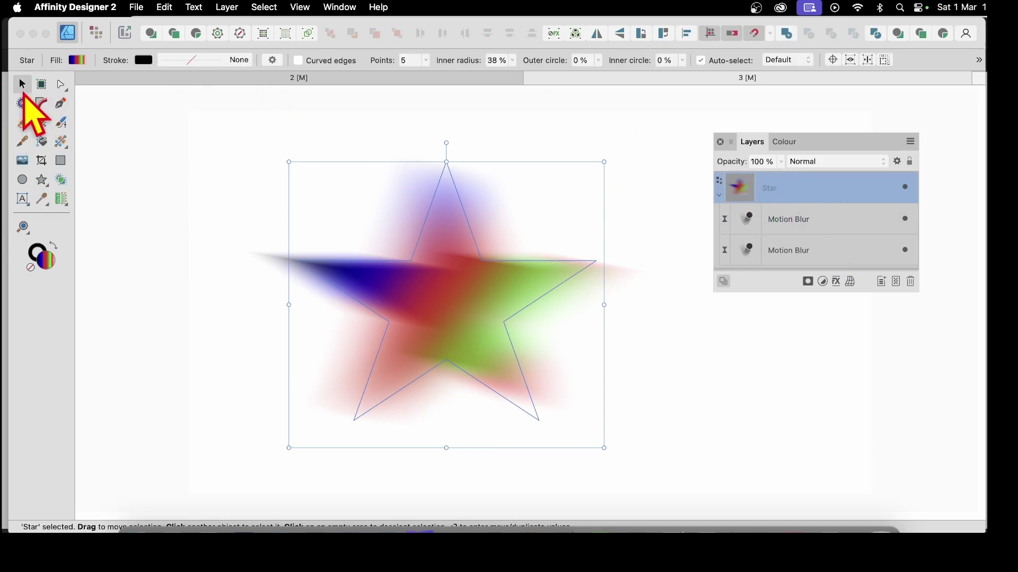
{"action": "left_click", "coordinate": [424, 61]}
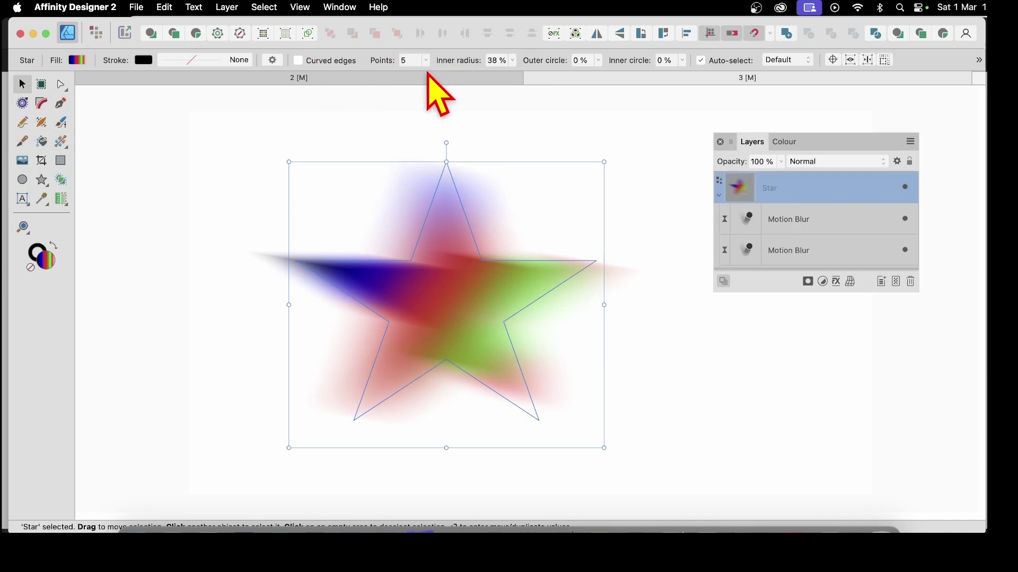
{"action": "left_click", "coordinate": [427, 61]}
{"action": "left_click_drag", "start_coordinate": [423, 74], "coordinate": [393, 88]}
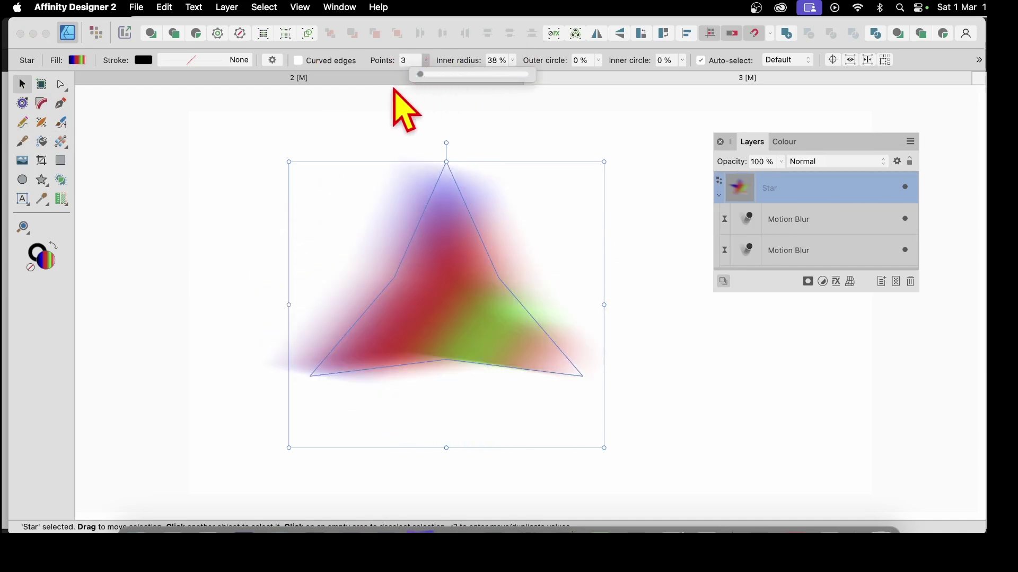
{"action": "left_click", "coordinate": [513, 60]}
{"action": "left_click_drag", "start_coordinate": [509, 74], "coordinate": [737, 83]}
{"action": "left_click", "coordinate": [598, 60]}
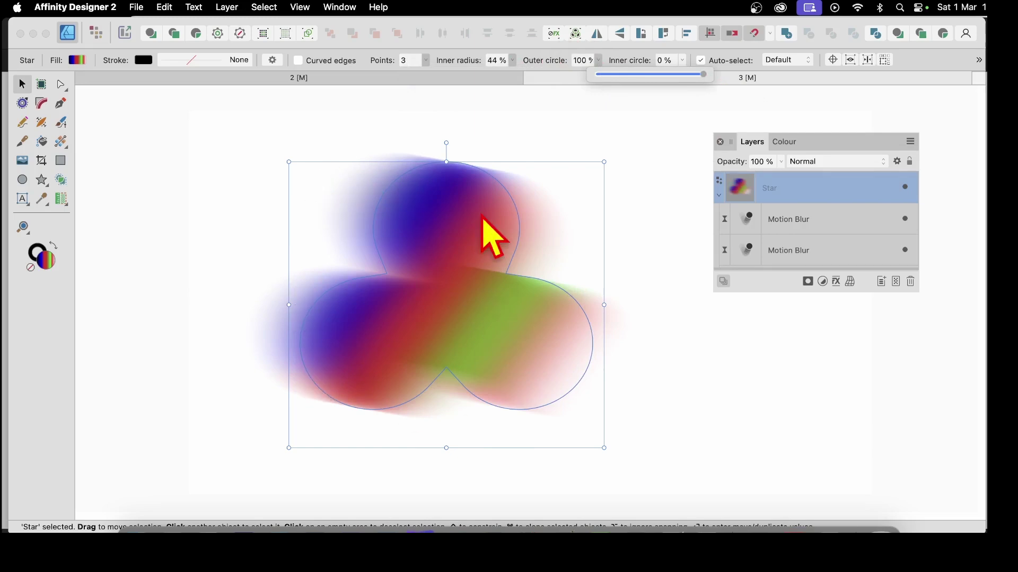
{"action": "left_click", "coordinate": [683, 60]}
{"action": "left_click_drag", "start_coordinate": [682, 74], "coordinate": [785, 89]}
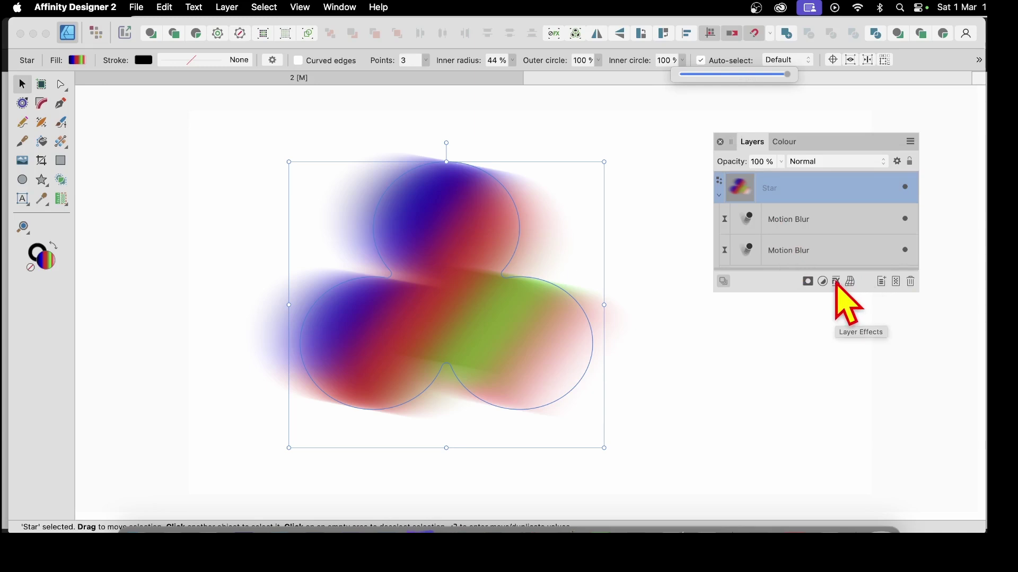
Enable a 3D layer effect on the flower shape with a 90.9 px radius
{"action": "left_click", "coordinate": [837, 282]}
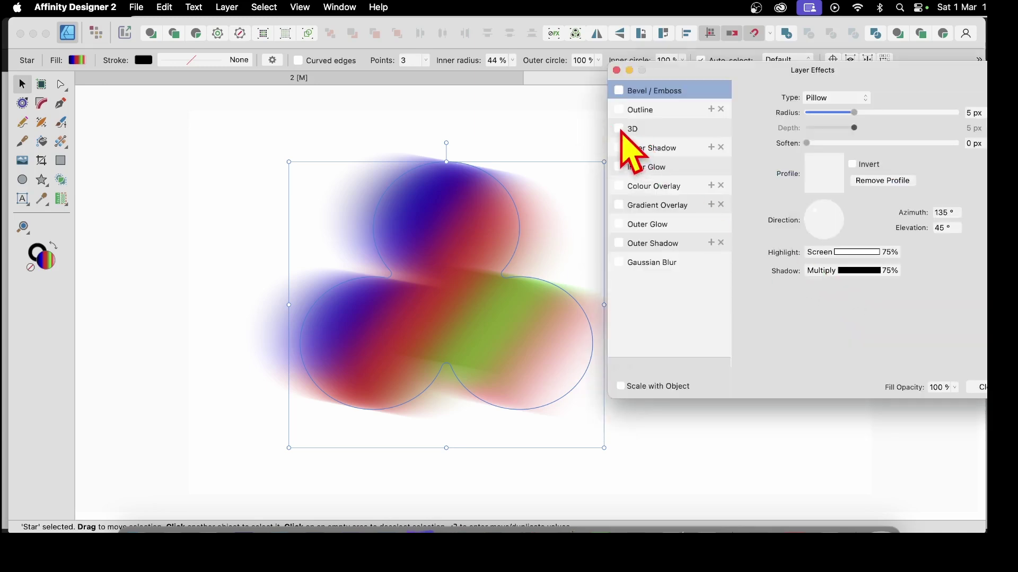
{"action": "left_click", "coordinate": [660, 127]}
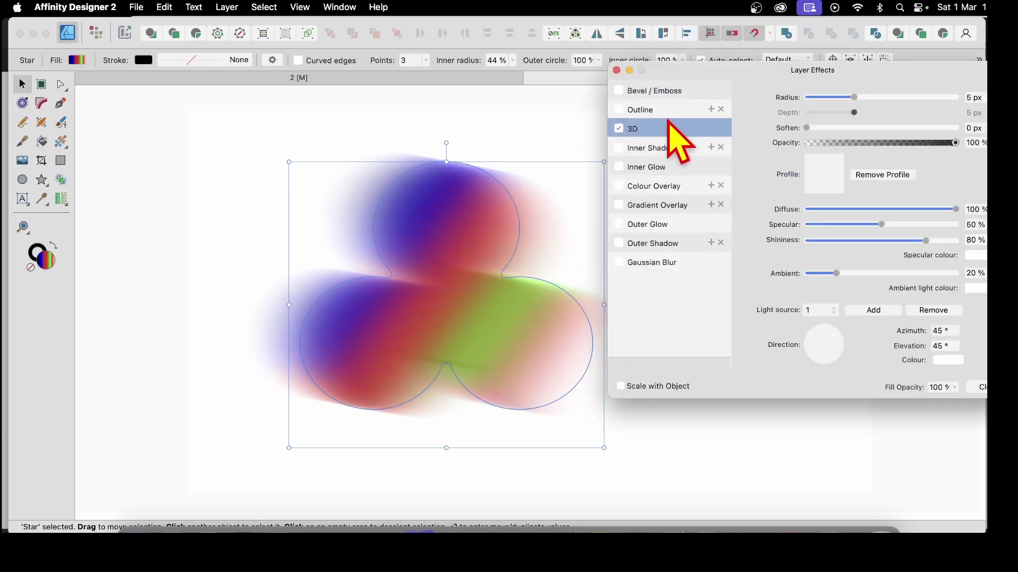
{"action": "left_click_drag", "start_coordinate": [854, 97], "coordinate": [954, 99]}
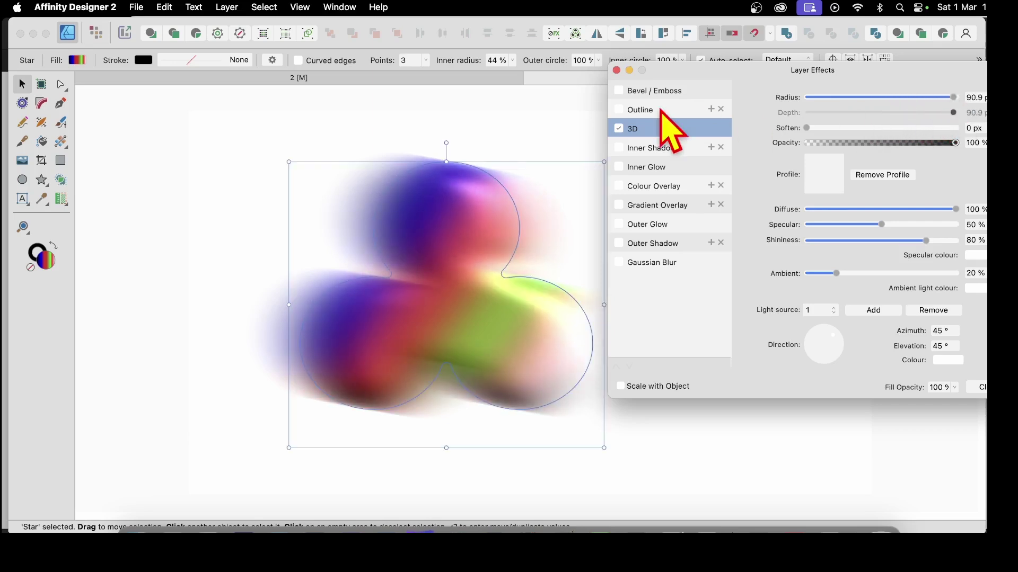
{"action": "left_click", "coordinate": [975, 388]}
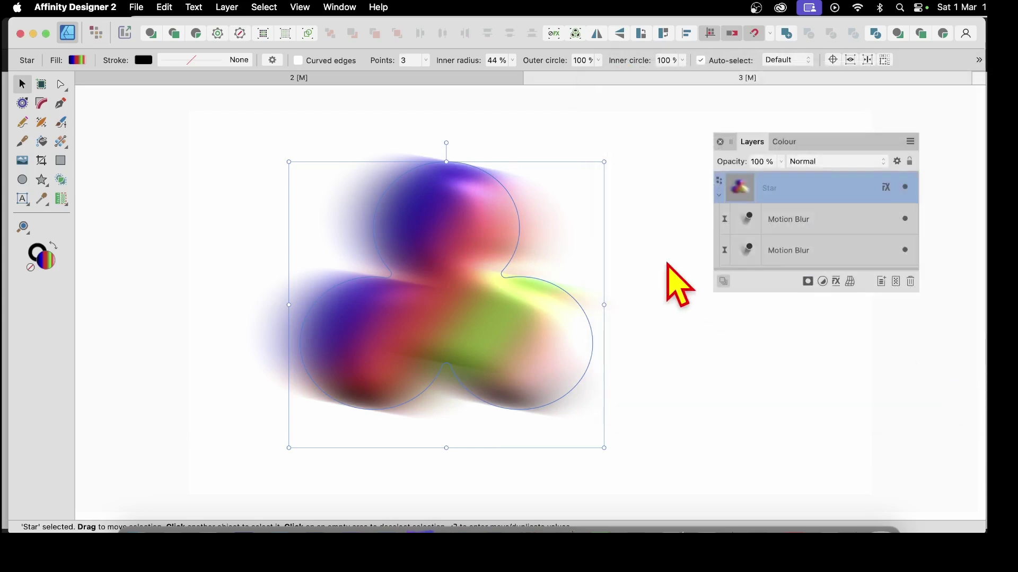
{"action": "left_click", "coordinate": [137, 7]}
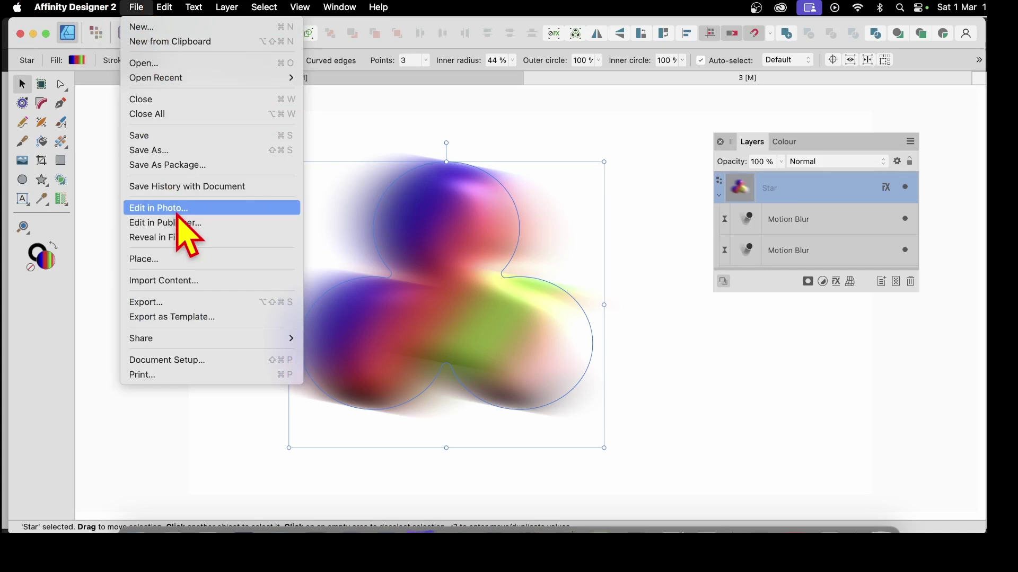
{"action": "left_click", "coordinate": [656, 155]}
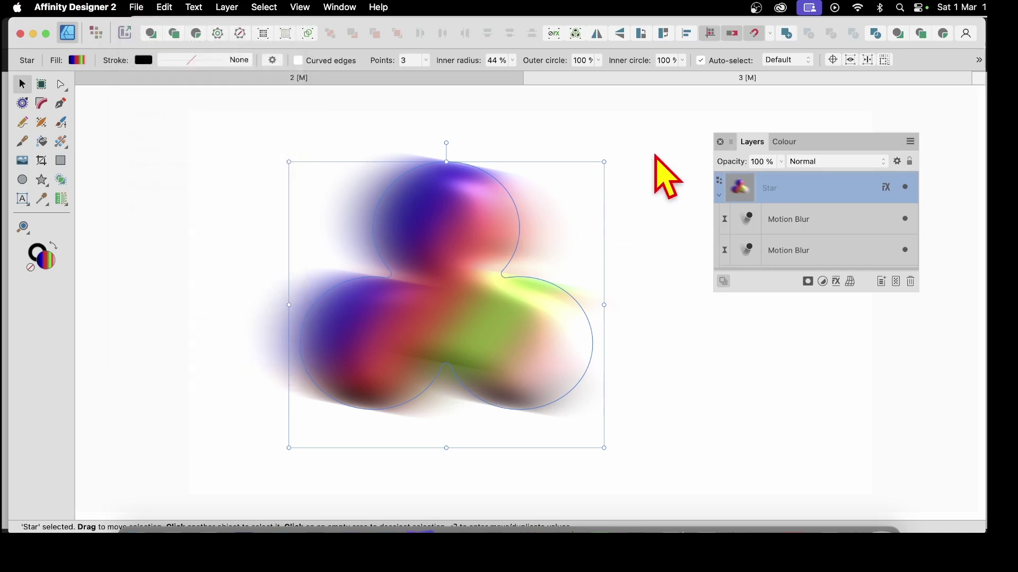